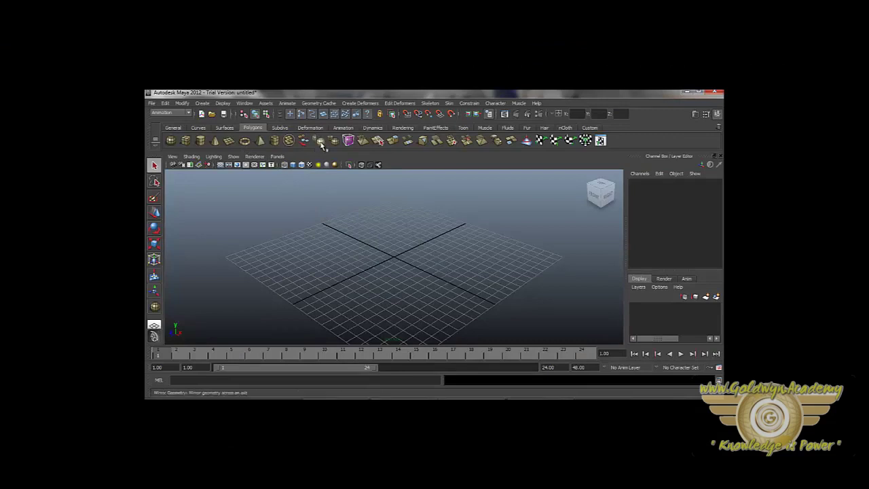
- Create a polygon sphere at the grid's edge and move it to about X -13.354, Y 1.458, Z -3.603
{"action": "left_click", "coordinate": [171, 141]}
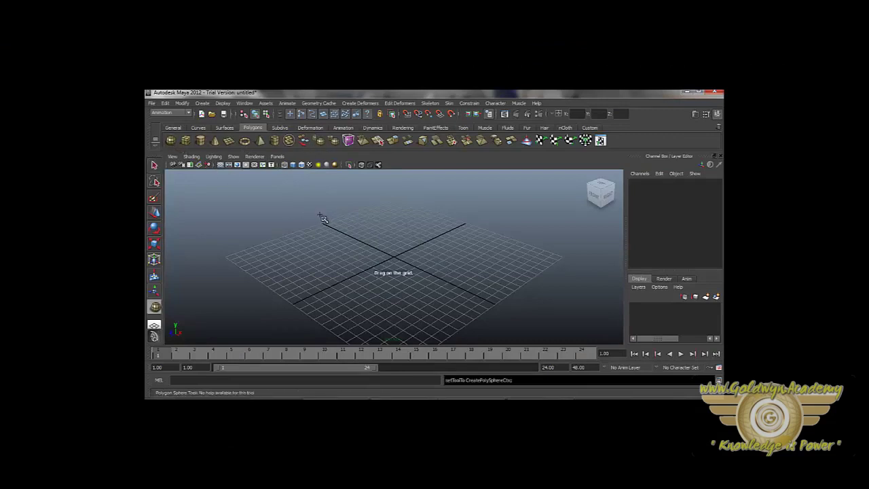
{"action": "left_click_drag", "start_coordinate": [330, 214], "coordinate": [343, 222]}
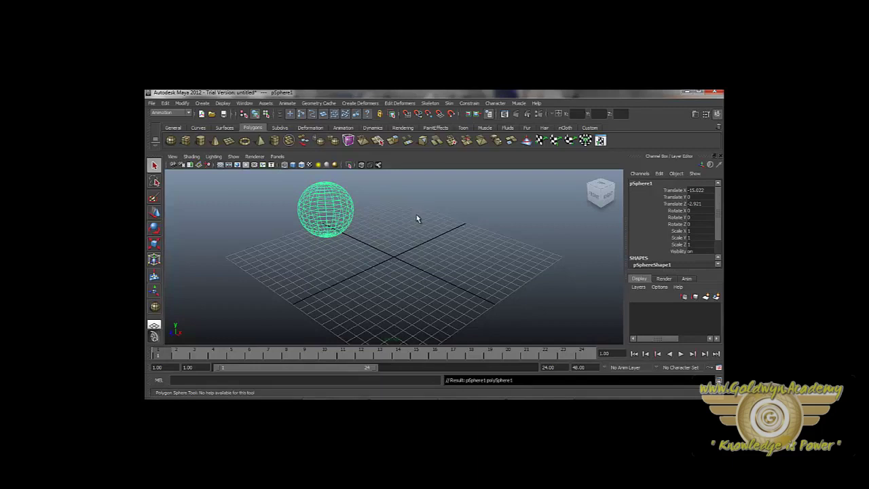
{"action": "left_click_drag", "start_coordinate": [598, 195], "coordinate": [645, 196]}
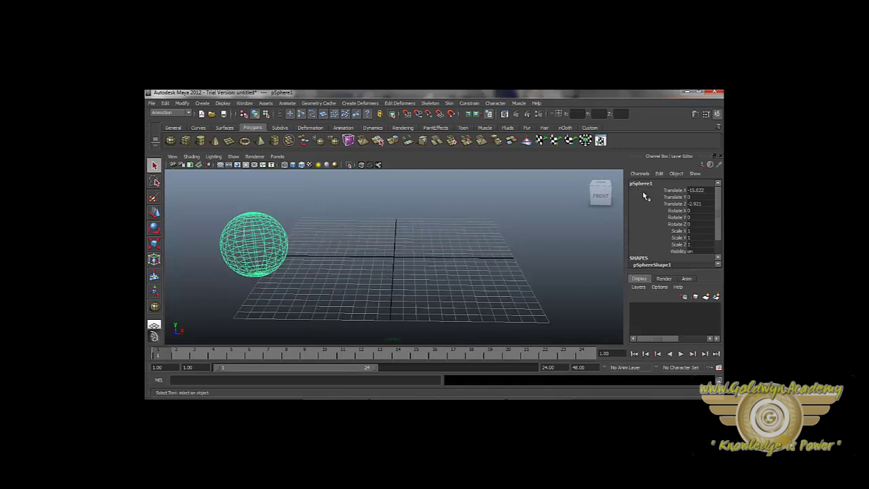
{"action": "key", "text": "w"}
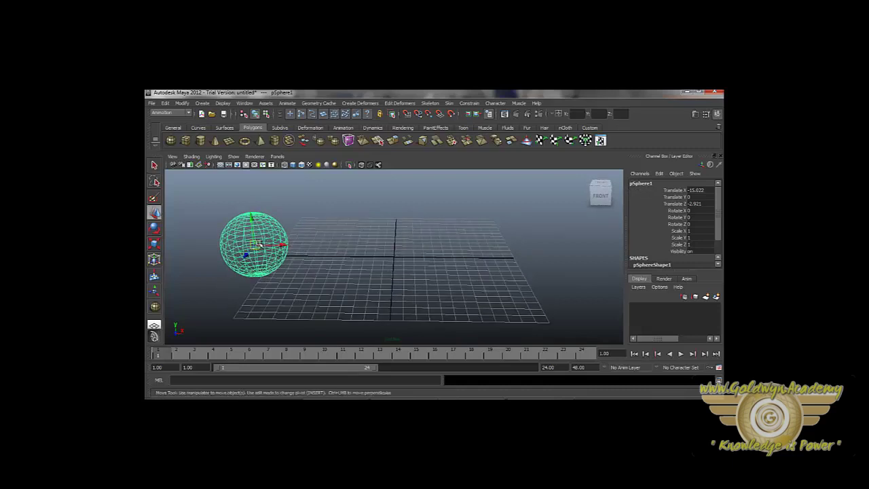
{"action": "left_click_drag", "start_coordinate": [259, 246], "coordinate": [276, 230]}
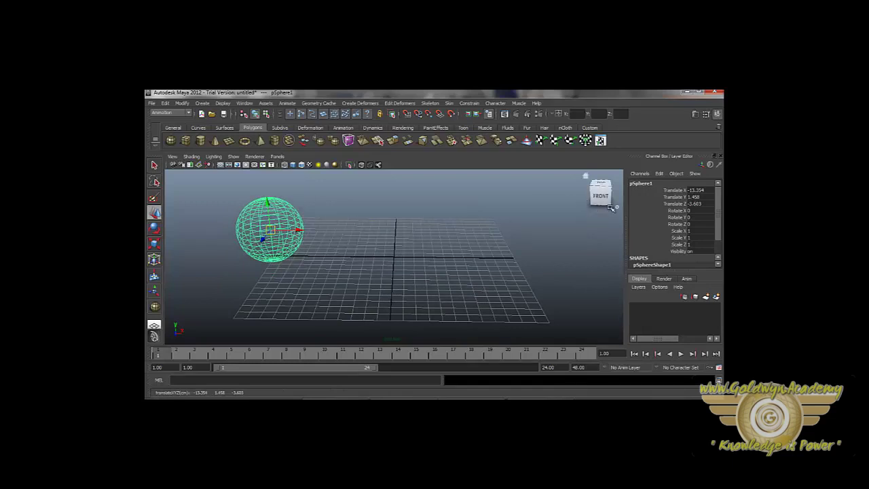
{"action": "left_click_drag", "start_coordinate": [611, 208], "coordinate": [592, 202]}
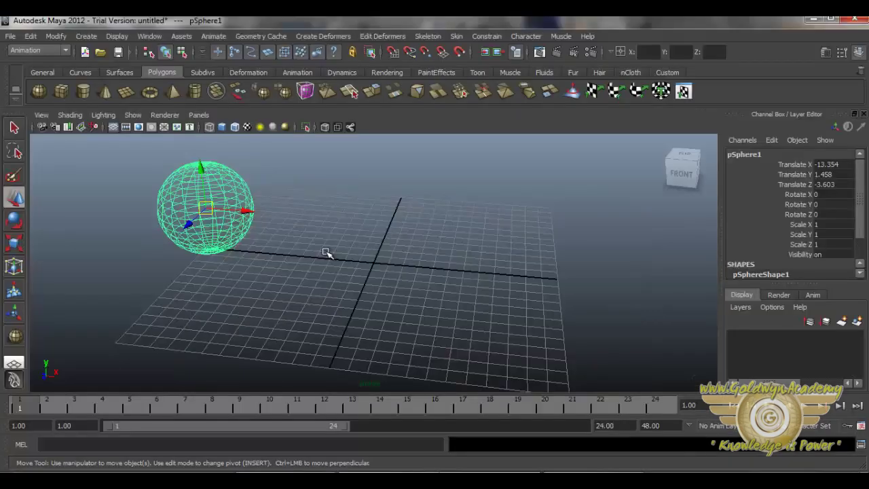
- Display the sphere smooth-shaded and set a key on it at frame 1
{"action": "key", "text": "5"}
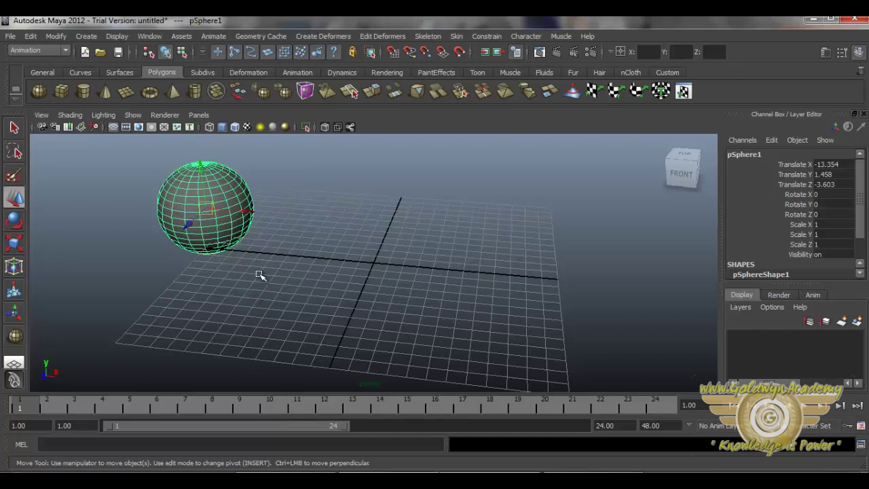
{"action": "key", "text": "s"}
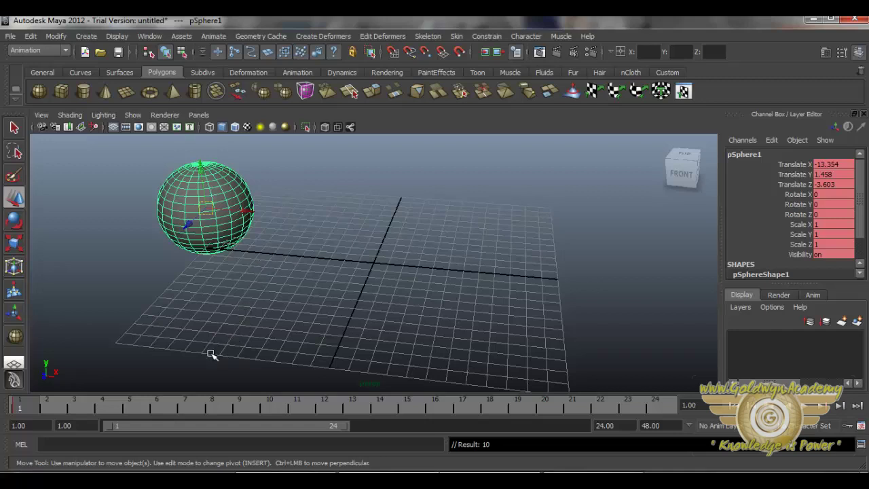
- At frame 16, move the sphere to about X 3.148, Y -0.29, Z -5.866 and key it; also set a key at frame 6
{"action": "left_click", "coordinate": [171, 406]}
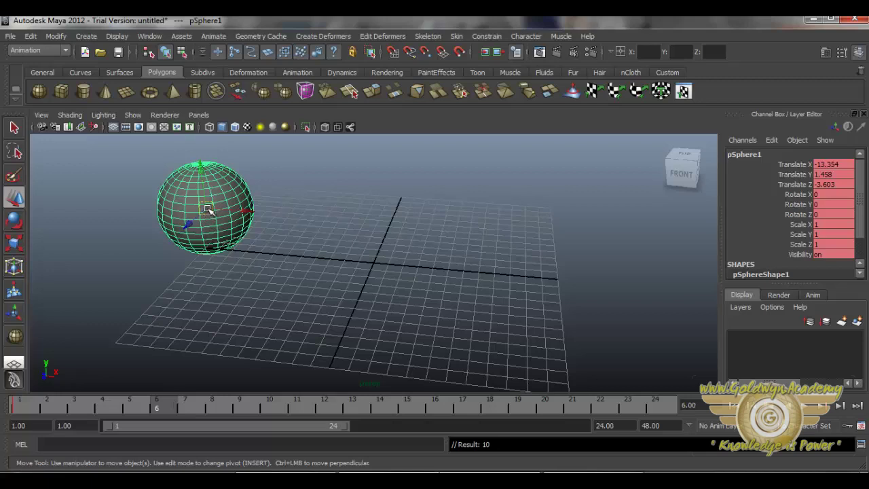
{"action": "left_click_drag", "start_coordinate": [207, 208], "coordinate": [223, 219]}
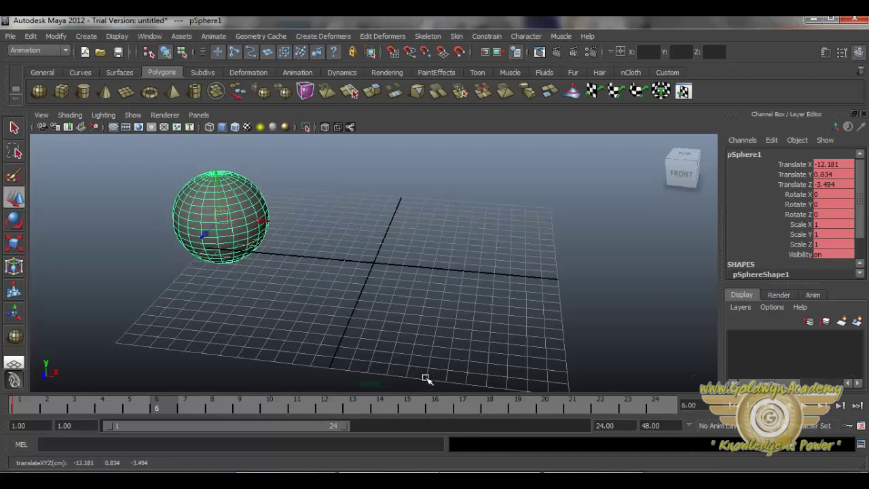
{"action": "left_click", "coordinate": [440, 410]}
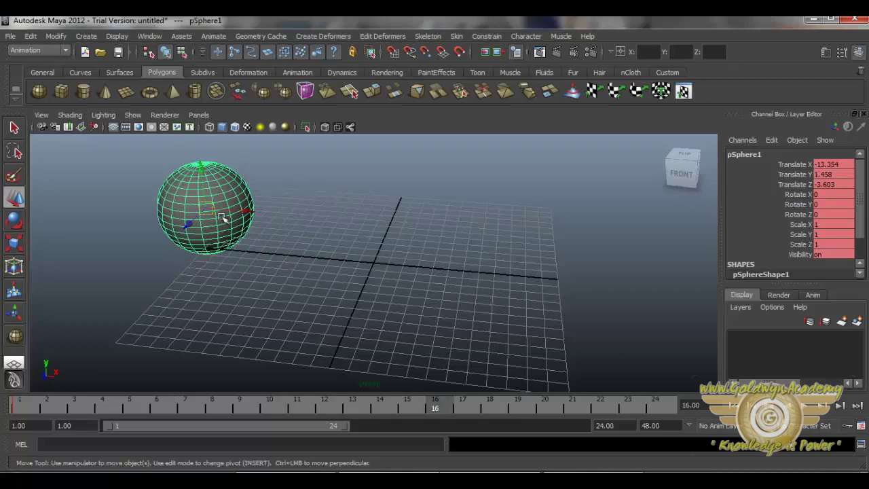
{"action": "left_click_drag", "start_coordinate": [212, 215], "coordinate": [433, 243]}
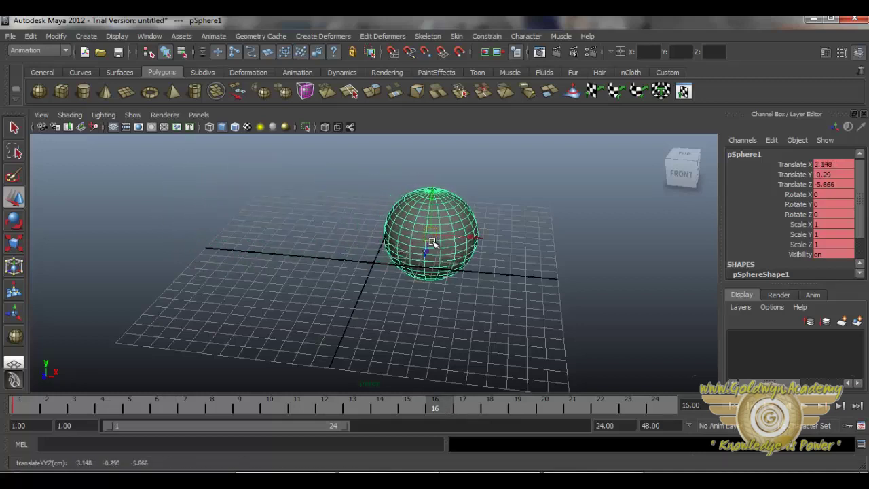
{"action": "key", "text": "s"}
{"action": "left_click", "coordinate": [161, 408]}
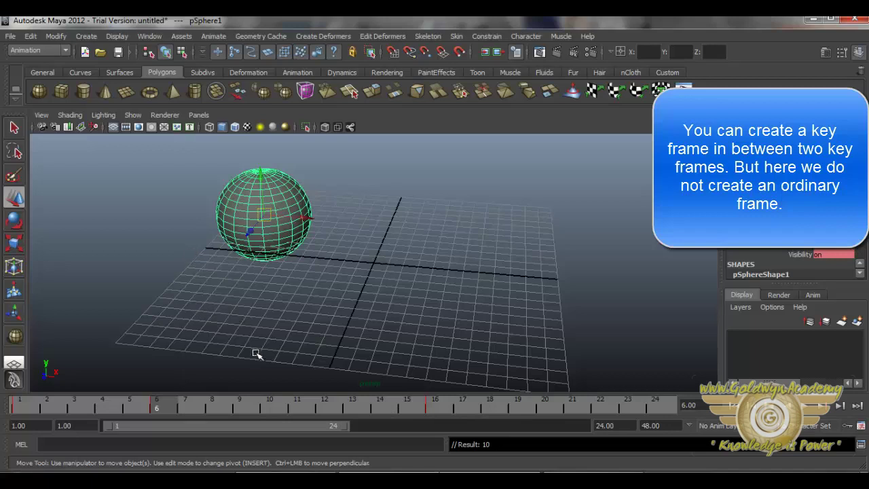
- Set a breakdown on the sphere at frame 12, positioning it at about X -6.772, Y 2.926, Z -5.676
{"action": "left_click", "coordinate": [324, 408]}
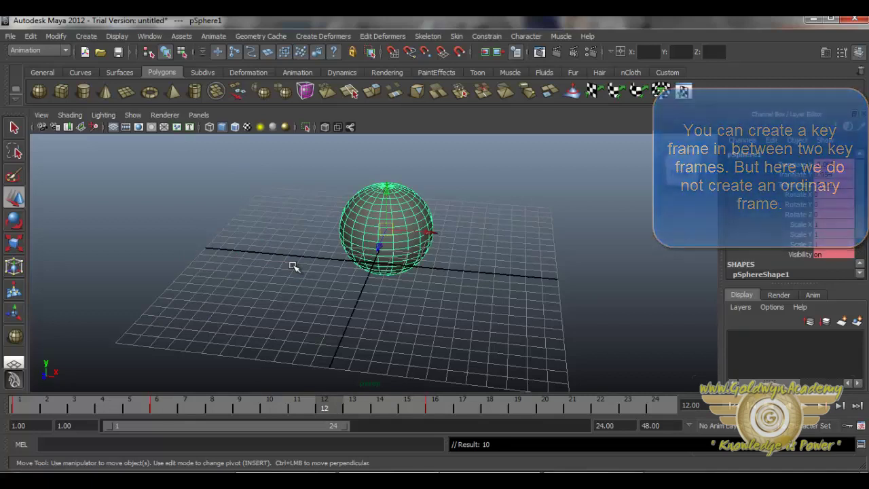
{"action": "left_click", "coordinate": [213, 36]}
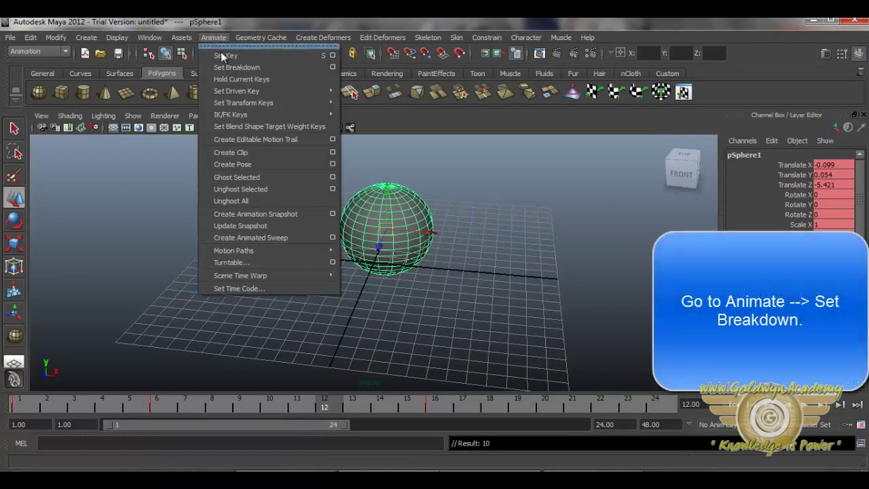
{"action": "left_click", "coordinate": [224, 67]}
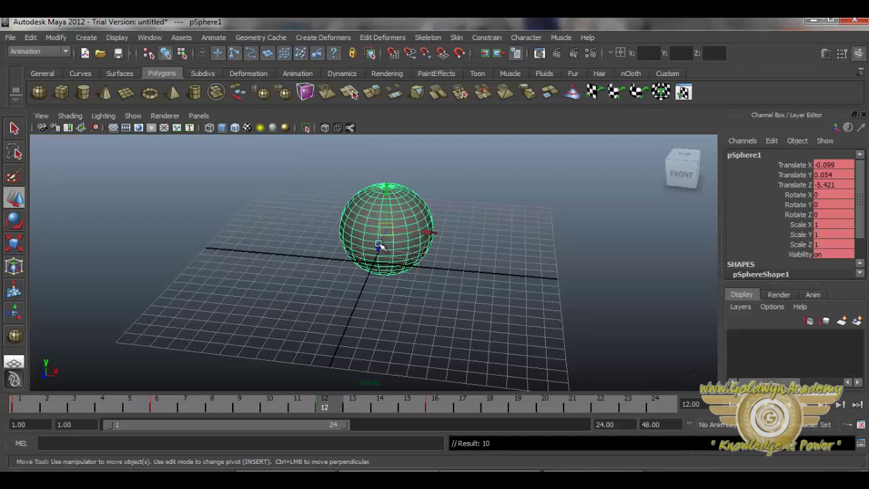
{"action": "left_click_drag", "start_coordinate": [384, 233], "coordinate": [327, 191]}
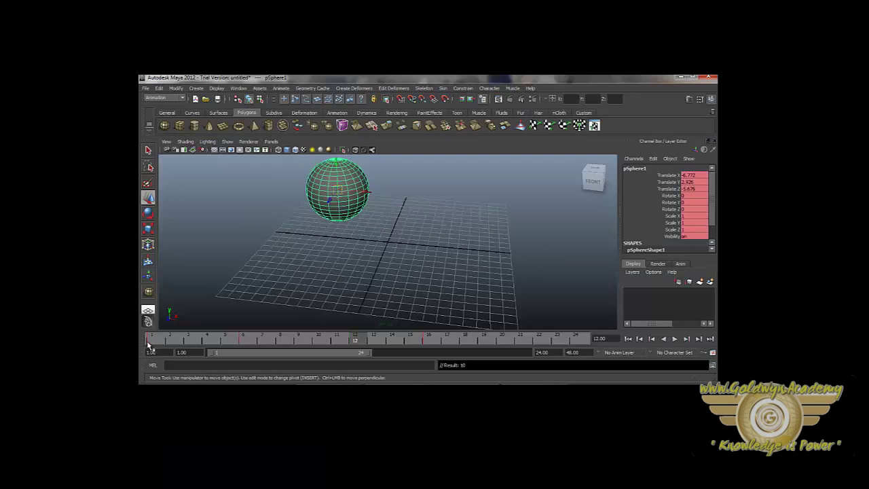
- Scrub the timeline between frames 1 and 16 to review the sphere's motion through the breakdown
{"action": "left_click_drag", "start_coordinate": [22, 407], "coordinate": [203, 407]}
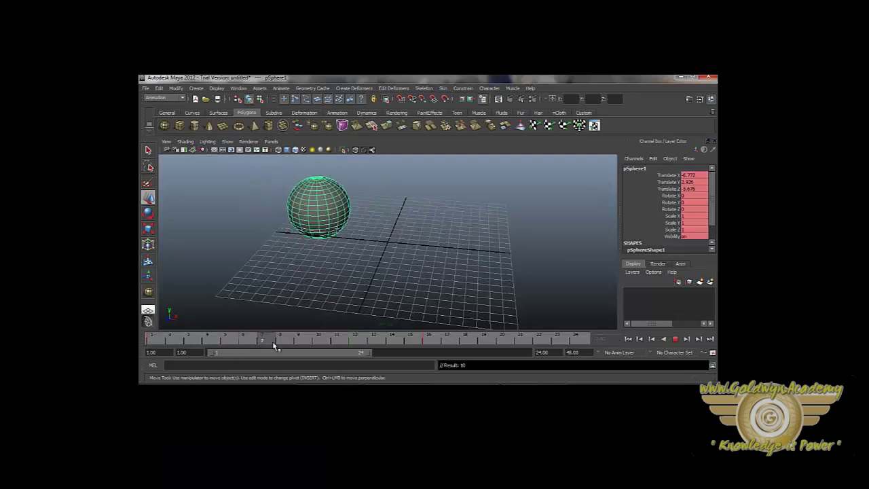
{"action": "left_click_drag", "start_coordinate": [274, 346], "coordinate": [393, 343]}
{"action": "mouse_move", "coordinate": [417, 344]}
{"action": "left_mouse_down"}
{"action": "mouse_move", "coordinate": [161, 345]}
{"action": "mouse_move", "coordinate": [418, 344]}
{"action": "left_mouse_up"}
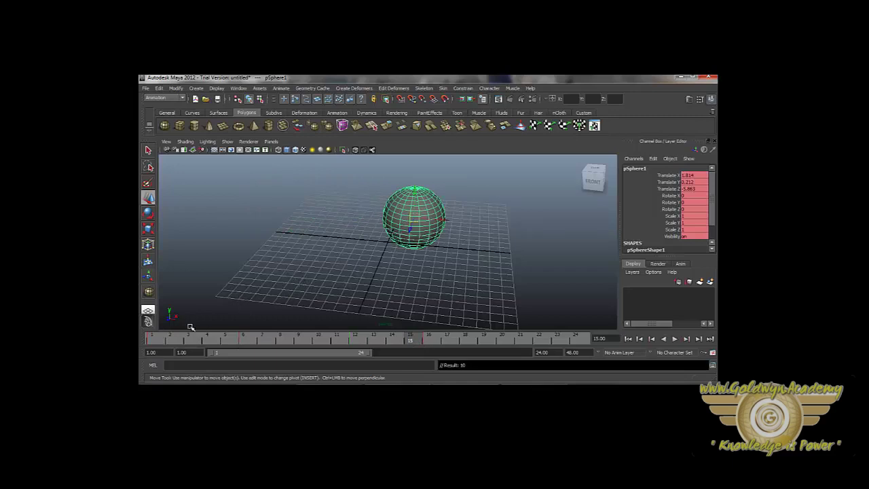
{"action": "mouse_move", "coordinate": [155, 343]}
{"action": "left_mouse_down"}
{"action": "mouse_move", "coordinate": [424, 349]}
{"action": "mouse_move", "coordinate": [150, 342]}
{"action": "left_mouse_up"}
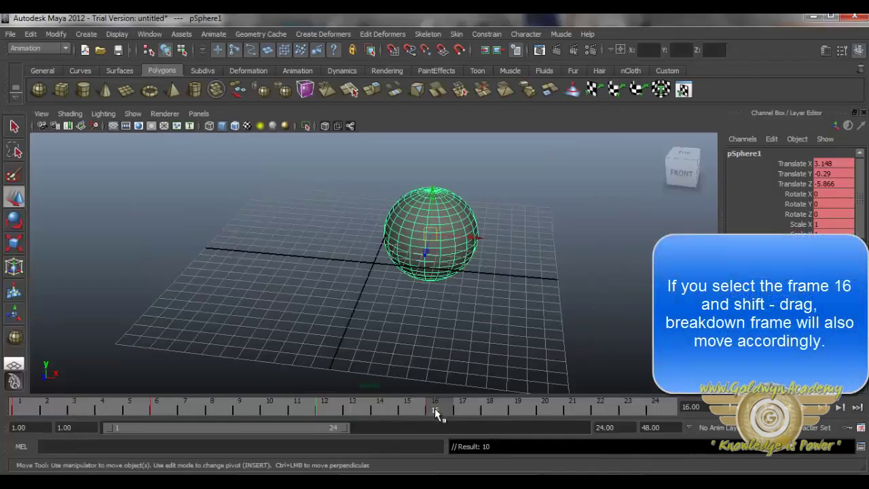
- Move the key at frame 16 to frame 11 and scrub through the animation to check the timing
{"action": "left_click", "coordinate": [435, 410], "text": "shift"}
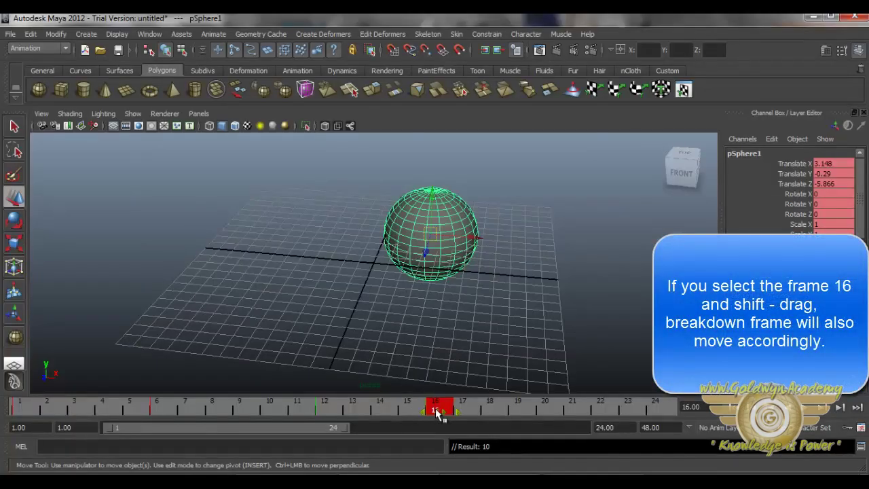
{"action": "mouse_move", "coordinate": [438, 414]}
{"action": "left_mouse_down"}
{"action": "mouse_move", "coordinate": [273, 409]}
{"action": "mouse_move", "coordinate": [293, 406]}
{"action": "left_mouse_up"}
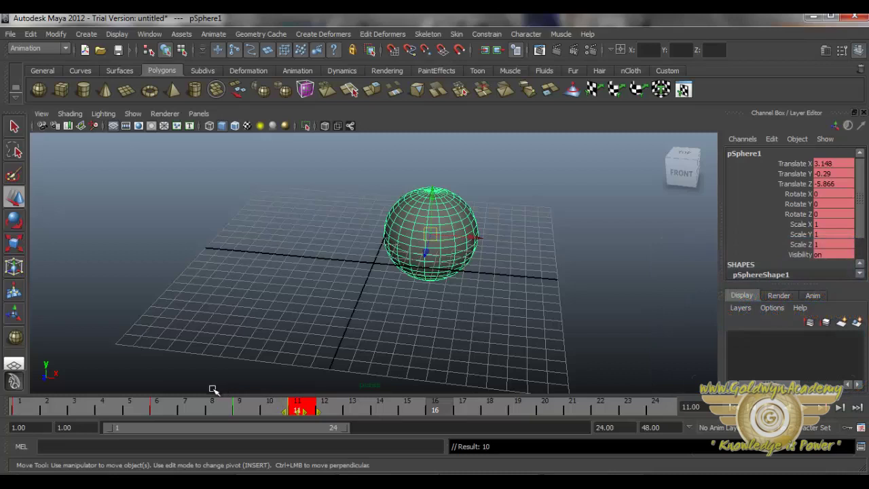
{"action": "left_click_drag", "start_coordinate": [26, 412], "coordinate": [280, 420]}
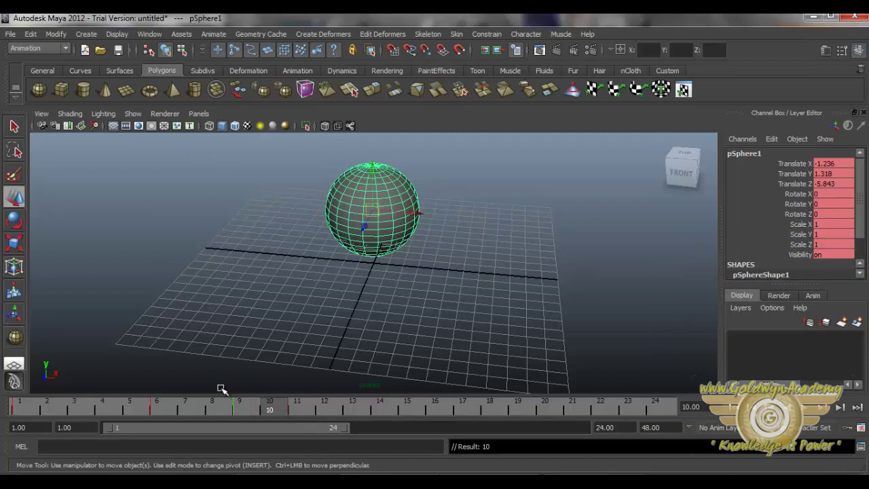
- Move the breakdown key at frame 9 to frame 7 and scrub the timeline from frame 1 to review the motion
{"action": "left_click", "coordinate": [242, 407]}
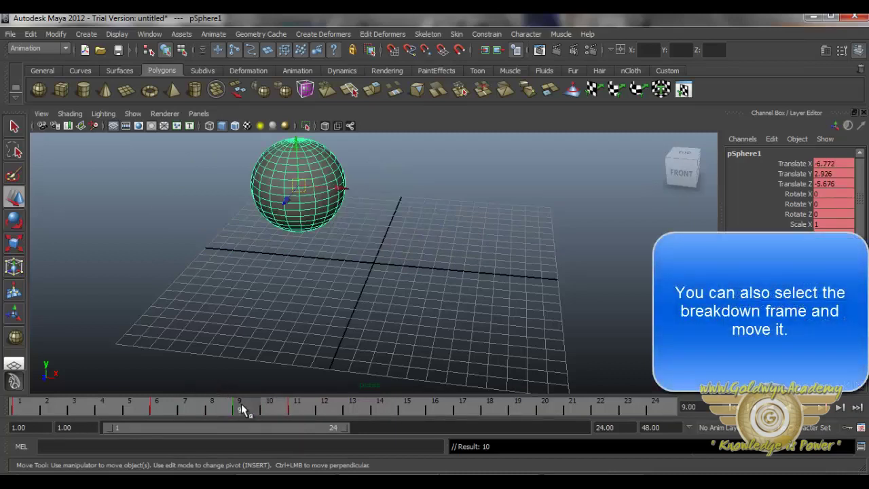
{"action": "left_click", "coordinate": [242, 407], "text": "shift"}
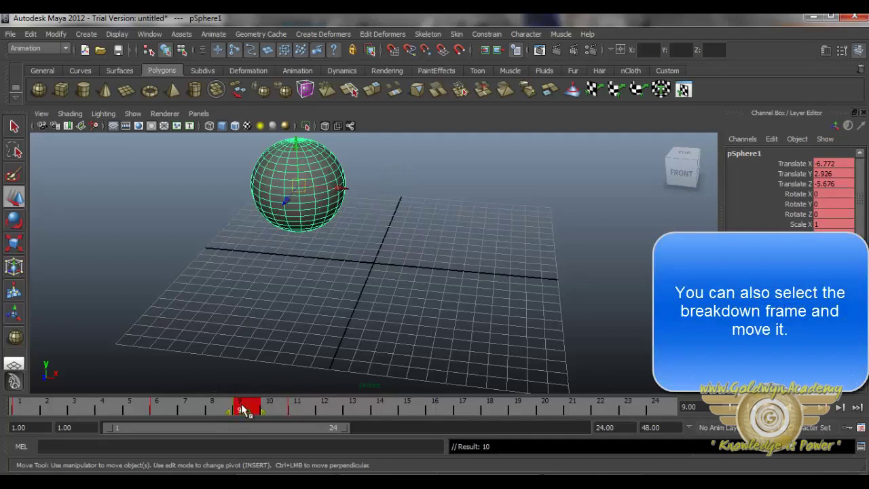
{"action": "left_click_drag", "start_coordinate": [243, 408], "coordinate": [200, 410]}
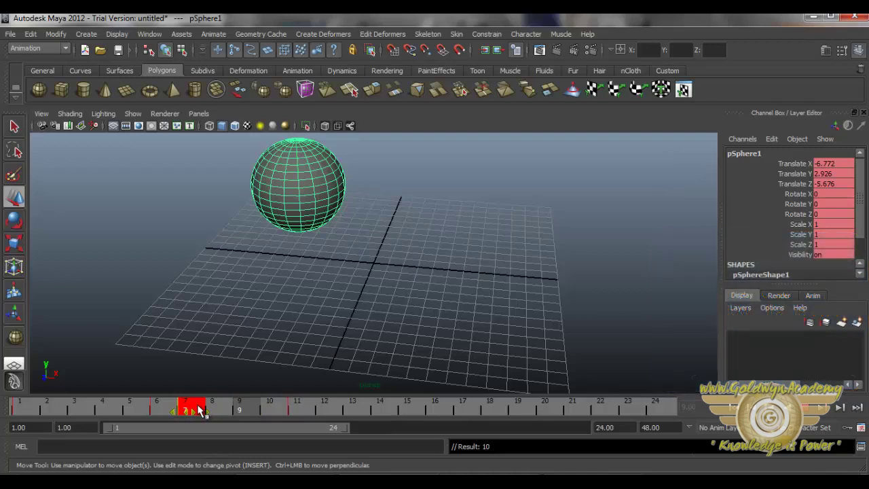
{"action": "left_click_drag", "start_coordinate": [200, 409], "coordinate": [199, 409]}
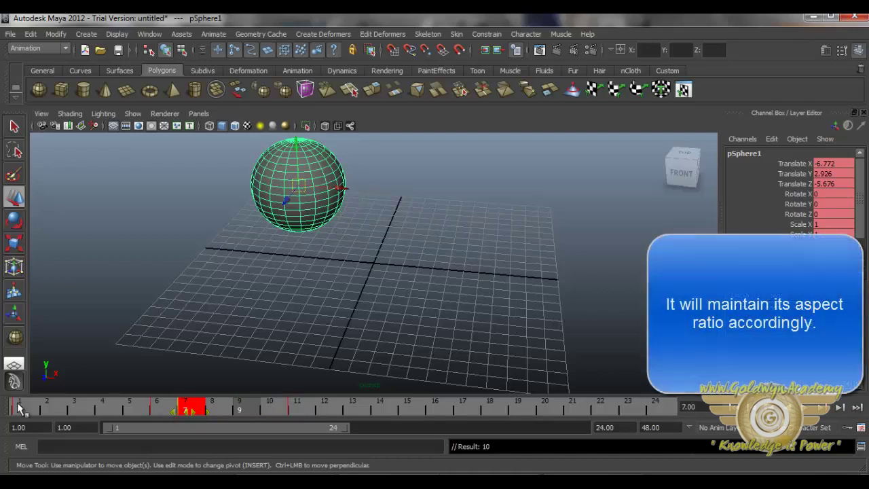
{"action": "left_click_drag", "start_coordinate": [19, 408], "coordinate": [440, 412]}
- Move the key at frame 11 to frame 16 and scrub through the animation again
{"action": "left_click", "coordinate": [297, 412], "text": "shift"}
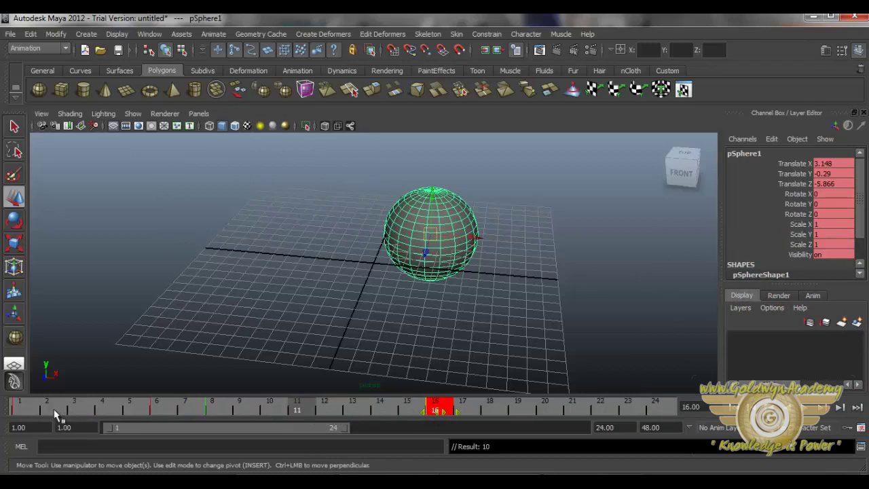
{"action": "left_click_drag", "start_coordinate": [30, 407], "coordinate": [417, 405]}
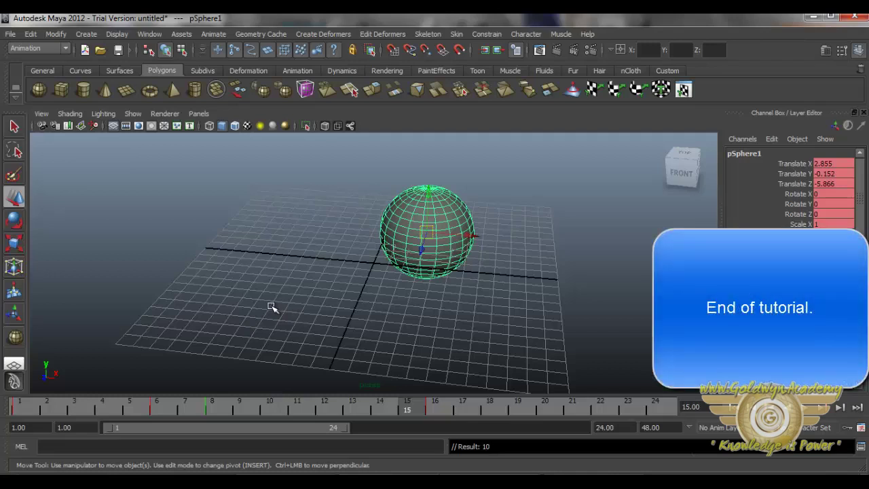
{"action": "left_click", "coordinate": [271, 307]}
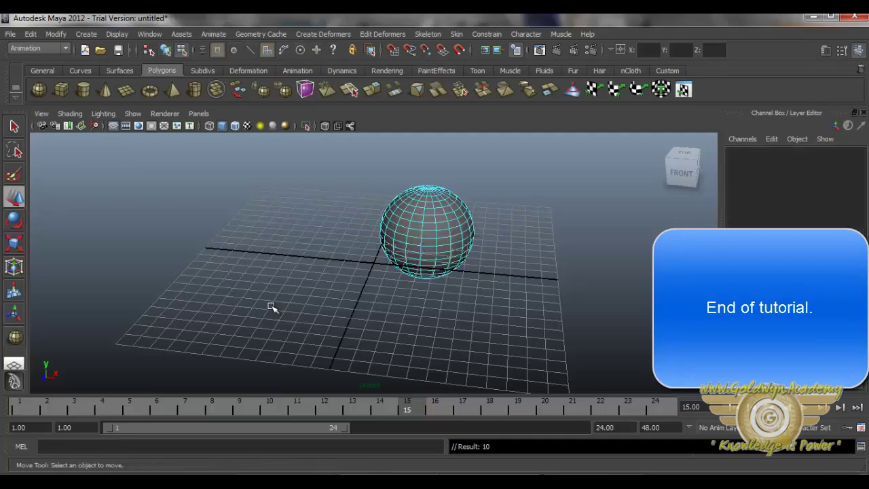